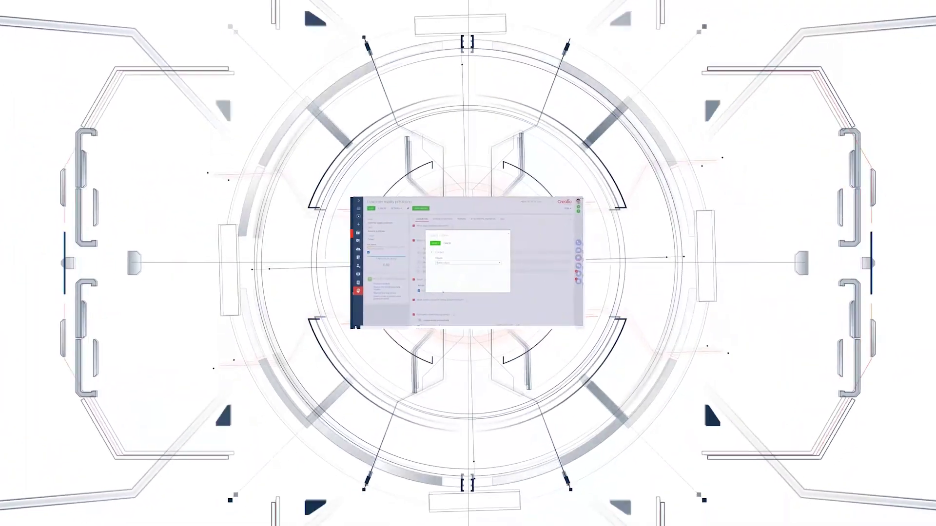
{"action": "type", "text": "ty"}
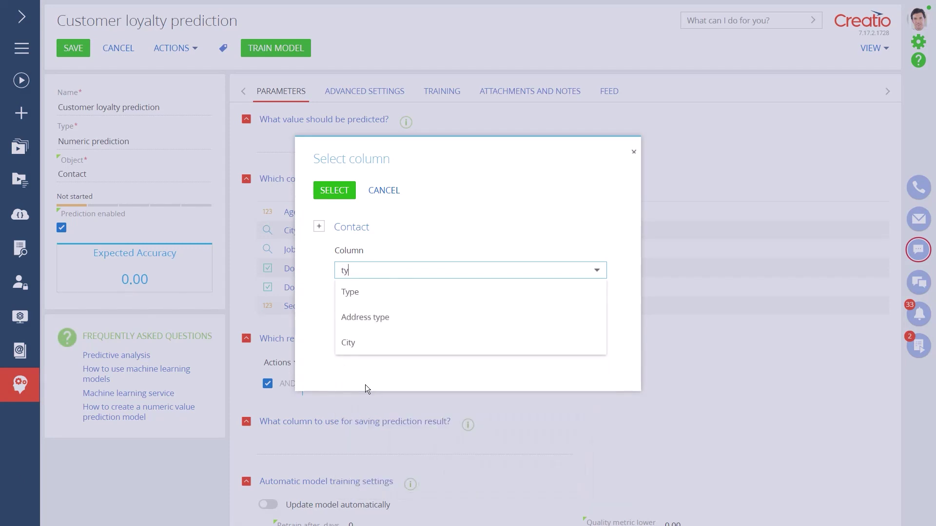
Add a Type condition to the training dataset filter and choose its value from Contact types
{"action": "left_click", "coordinate": [337, 198]}
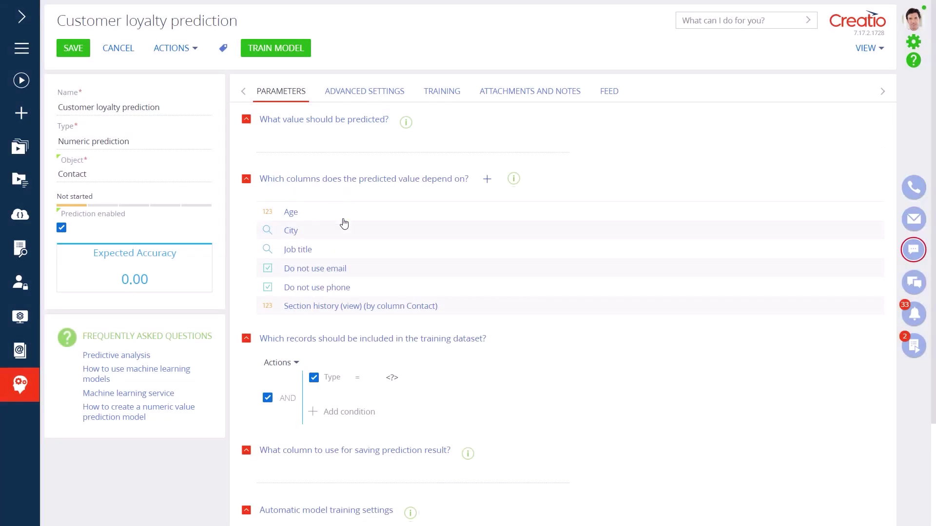
{"action": "left_click", "coordinate": [390, 377]}
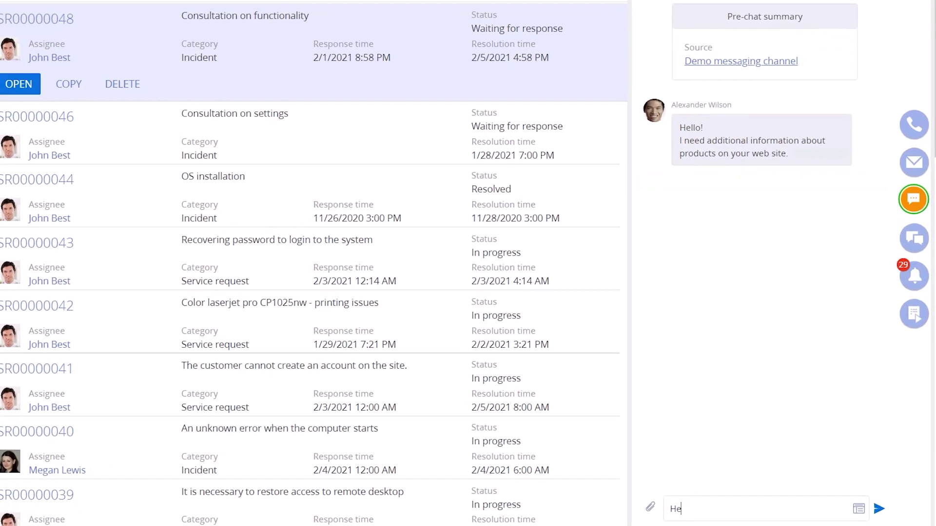
{"action": "type", "text": "ll"}
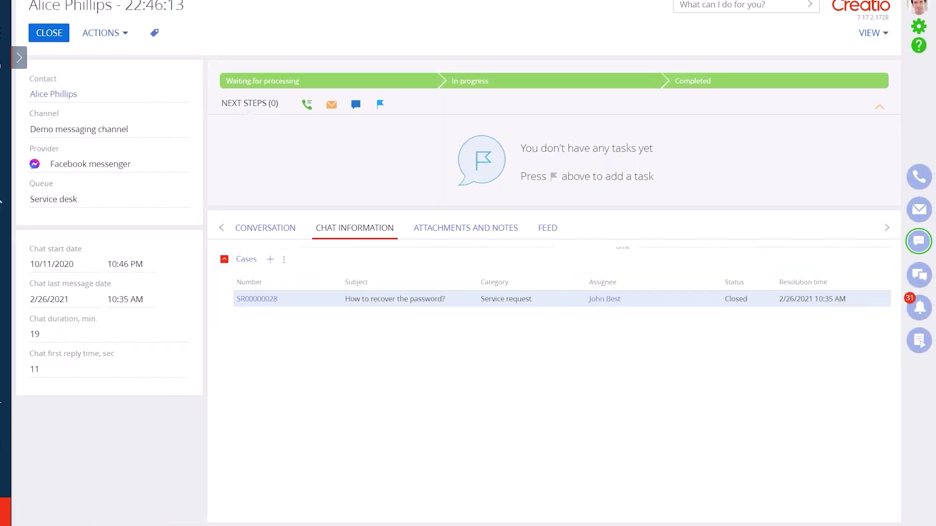
Show the chat record's conversation history with the password-recovery request and reply
{"action": "left_click", "coordinate": [317, 246]}
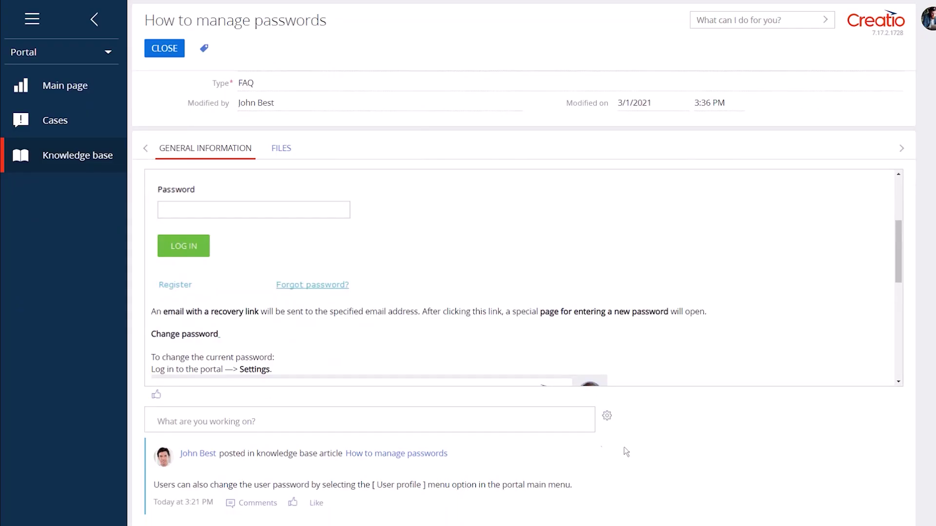
Publish the comment 'Thanks! It works :)' on portal case SR00000089
{"action": "left_click", "coordinate": [167, 52]}
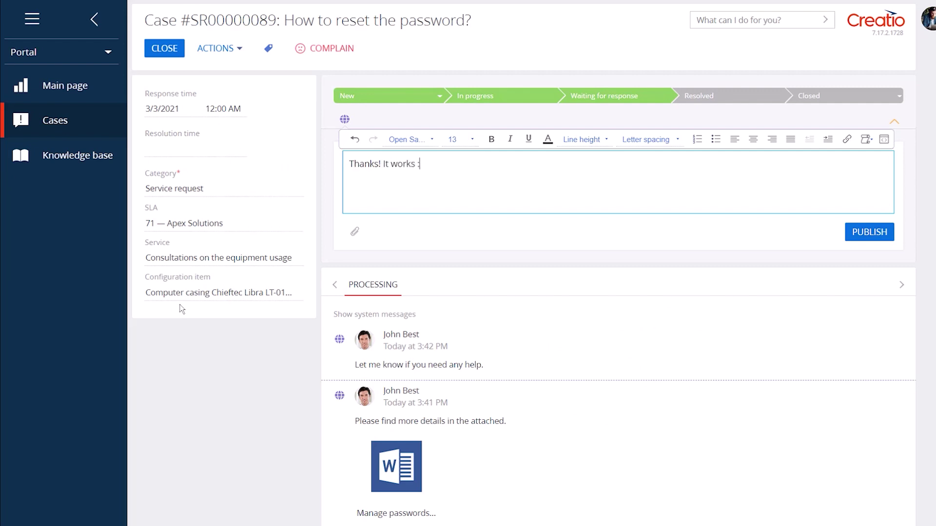
{"action": "left_click", "coordinate": [862, 234]}
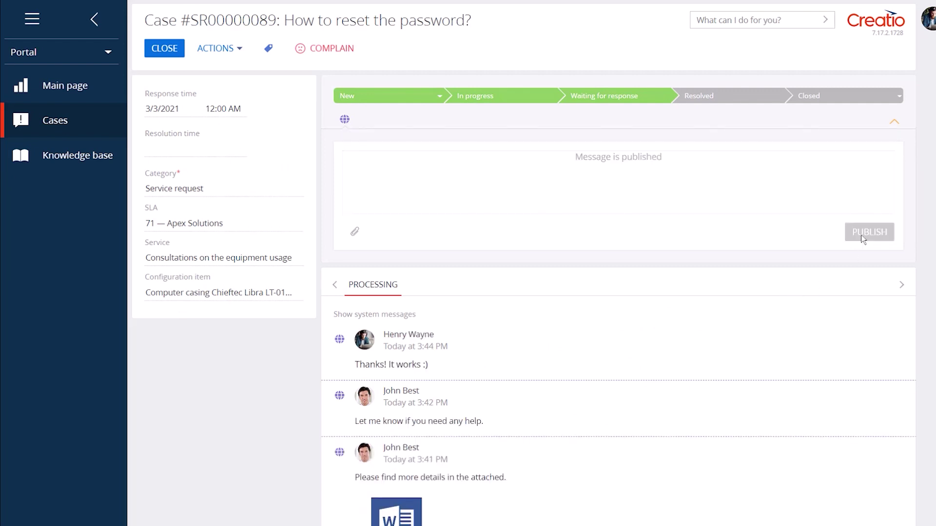
{"action": "scroll", "coordinate": [870, 256], "scroll_direction": "down", "scroll_amount": 3}
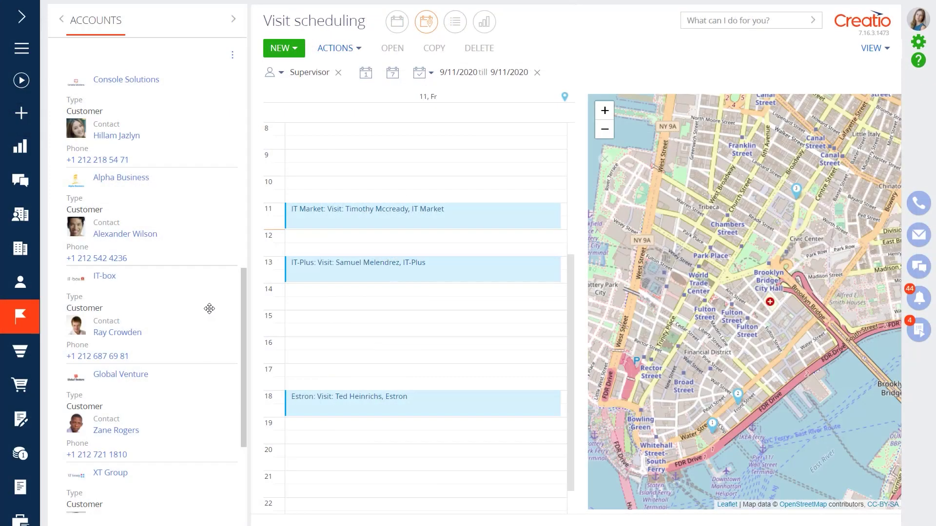
Book an IT-box visit in the 15:00 slot of the 9/11/2020 visit schedule
{"action": "left_click_drag", "start_coordinate": [319, 329], "coordinate": [333, 327]}
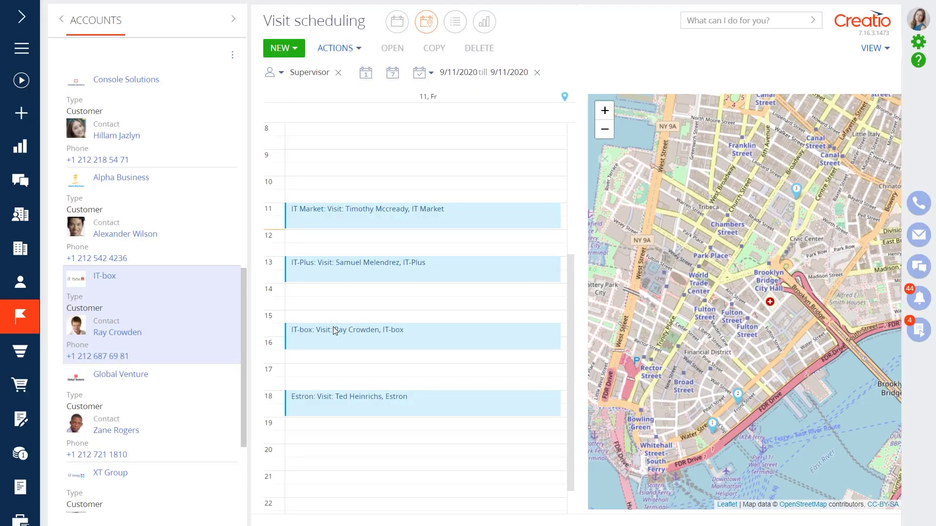
{"action": "left_click_drag", "start_coordinate": [791, 382], "coordinate": [782, 359]}
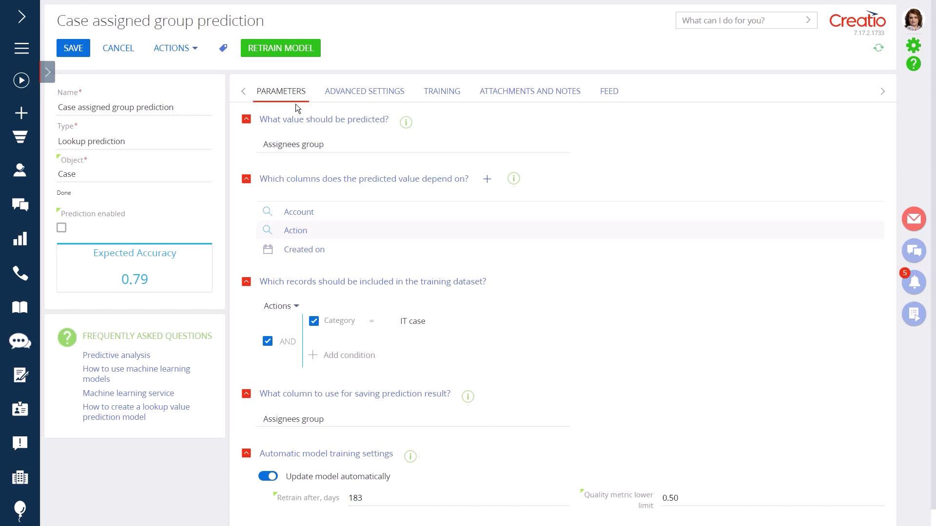
View the model's training details, then find and open the How to manage passwords article
{"action": "left_click", "coordinate": [437, 98]}
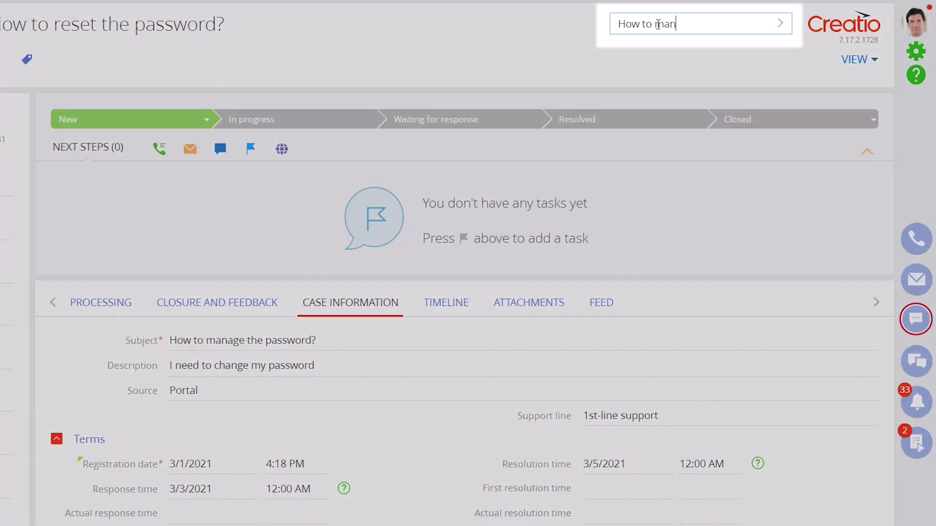
{"action": "type", "text": "age password"}
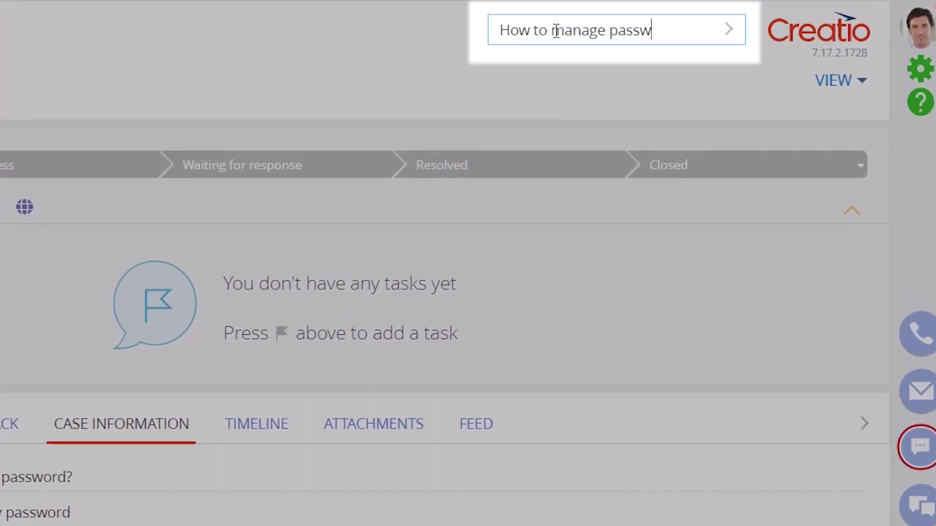
{"action": "type", "text": "s"}
{"action": "key", "text": "Return"}
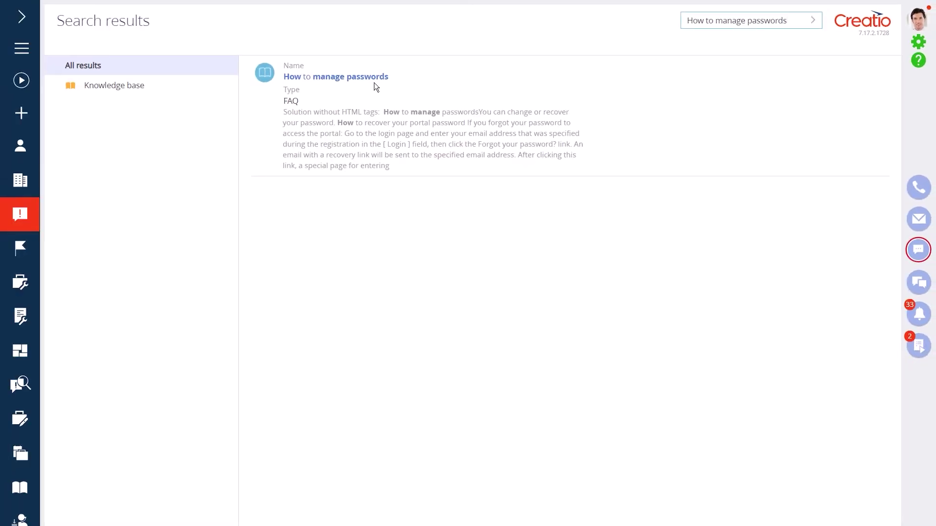
{"action": "left_click", "coordinate": [371, 77]}
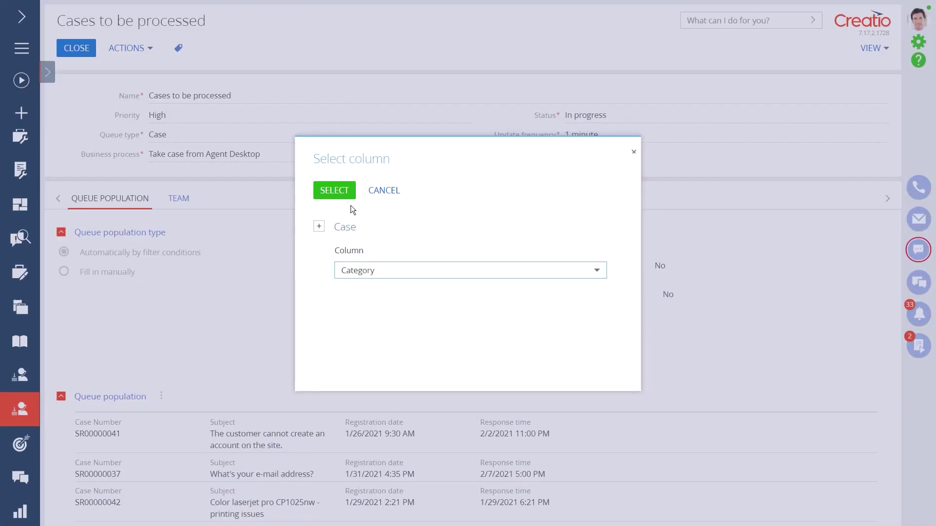
Add the condition Category = Service request to the Cases to be processed queue filter
{"action": "left_click", "coordinate": [343, 191]}
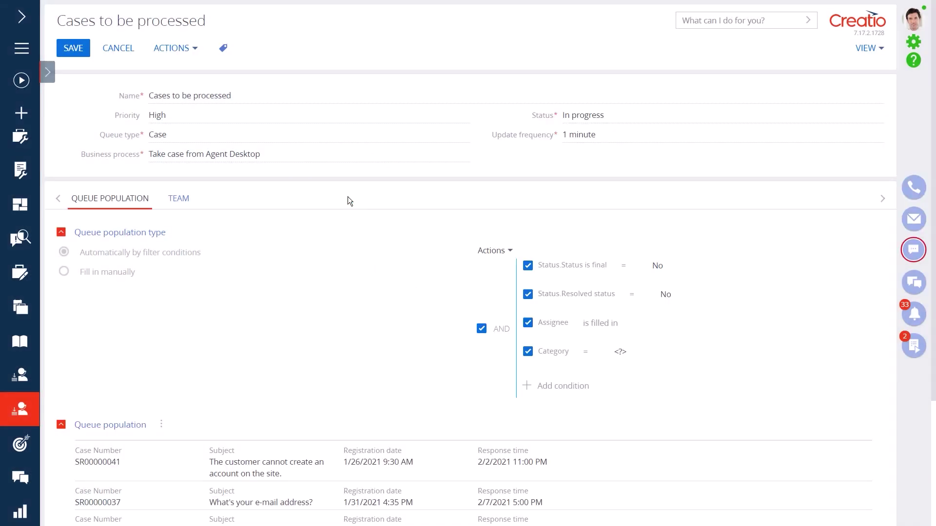
{"action": "left_click", "coordinate": [618, 352]}
{"action": "left_click", "coordinate": [298, 239]}
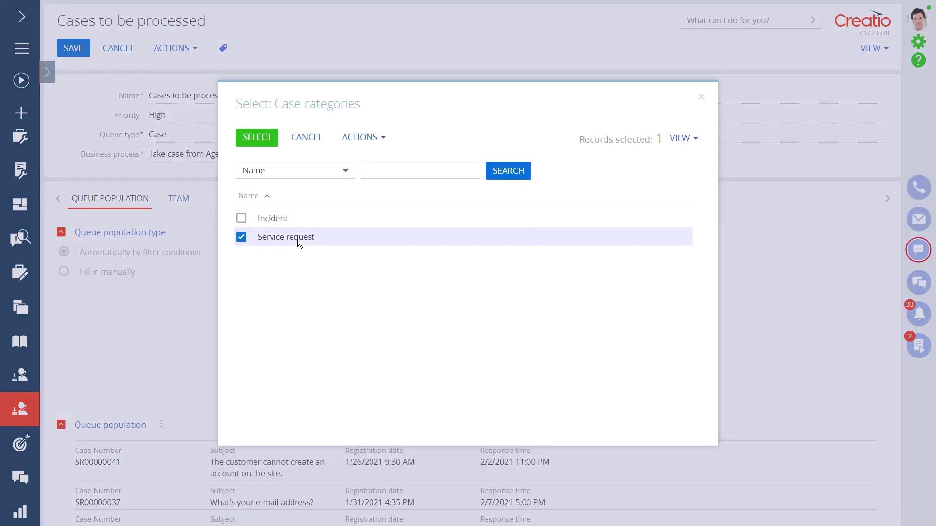
{"action": "left_click", "coordinate": [256, 140]}
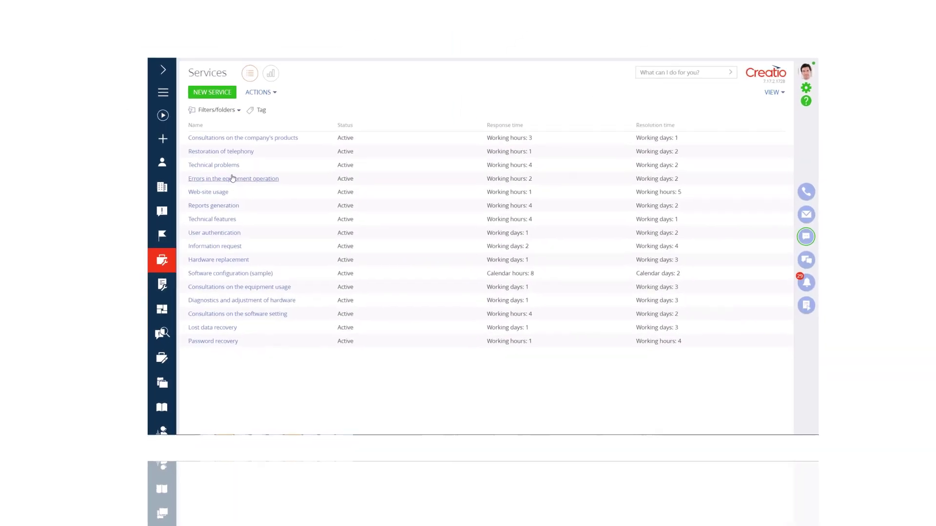
Open the Technical problems service record and start adding services to the agreement
{"action": "left_click", "coordinate": [123, 153]}
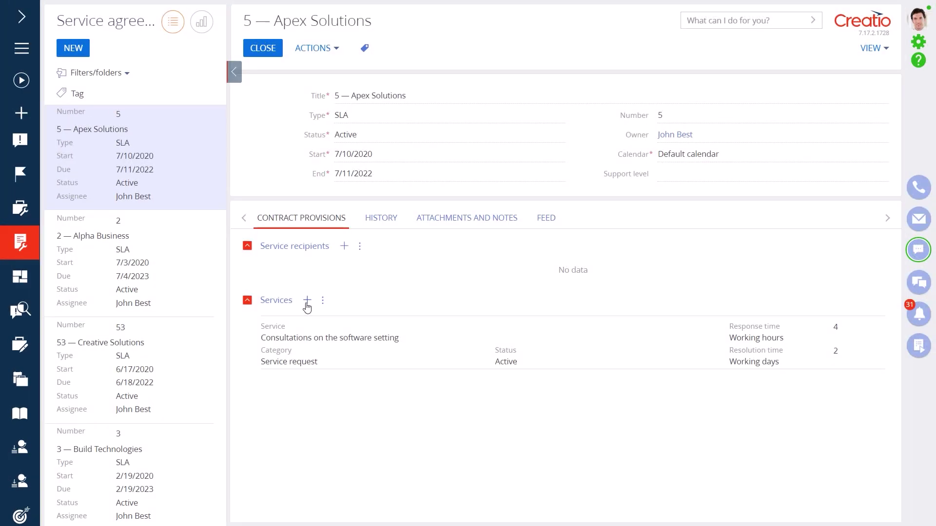
{"action": "left_click", "coordinate": [307, 301]}
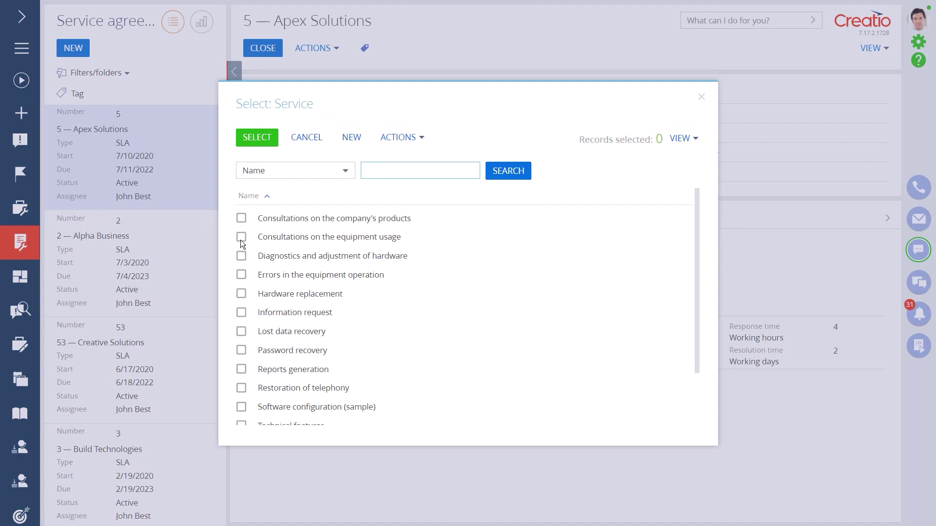
Add seven services, from Consultations on products through Lost data recovery, to the agreement
{"action": "left_click", "coordinate": [241, 217]}
{"action": "left_click", "coordinate": [241, 237]}
{"action": "left_click", "coordinate": [241, 256]}
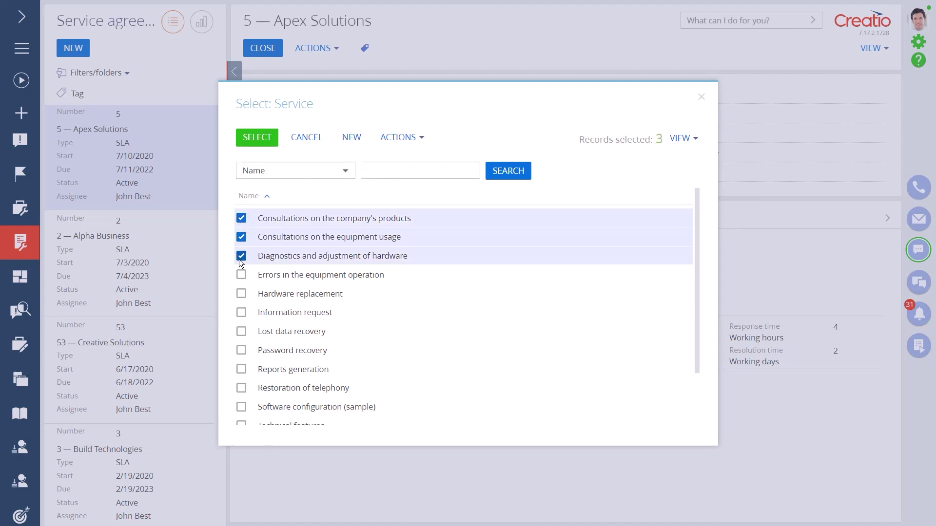
{"action": "left_click", "coordinate": [240, 275]}
{"action": "left_click", "coordinate": [240, 294]}
{"action": "left_click", "coordinate": [241, 312]}
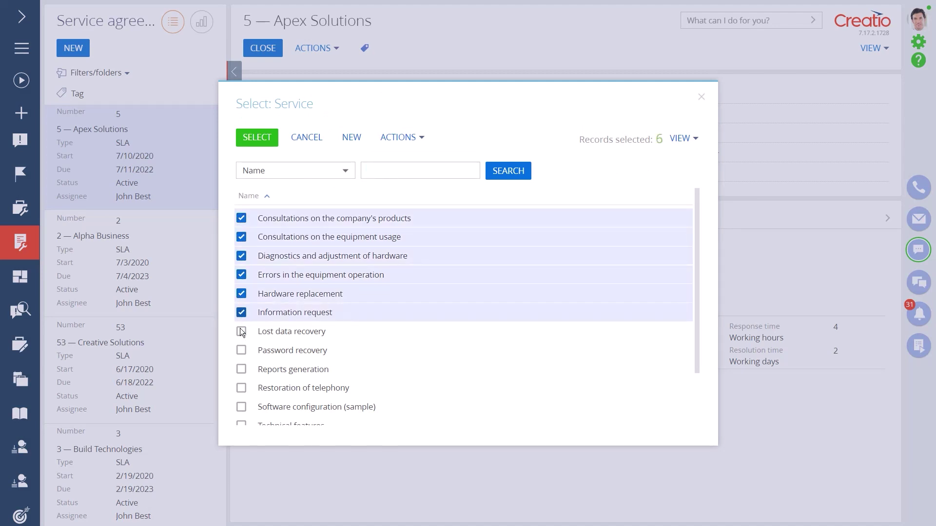
{"action": "left_click", "coordinate": [241, 331]}
{"action": "left_click", "coordinate": [255, 138]}
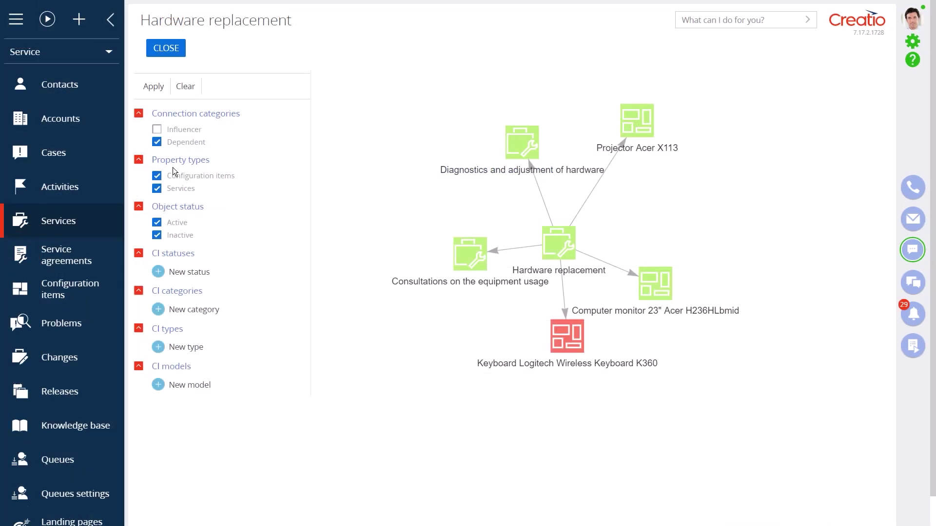
Include Influencer connections in the Hardware replacement graph and focus the Keyboard Logitech node
{"action": "left_click", "coordinate": [157, 129]}
{"action": "left_click", "coordinate": [153, 87]}
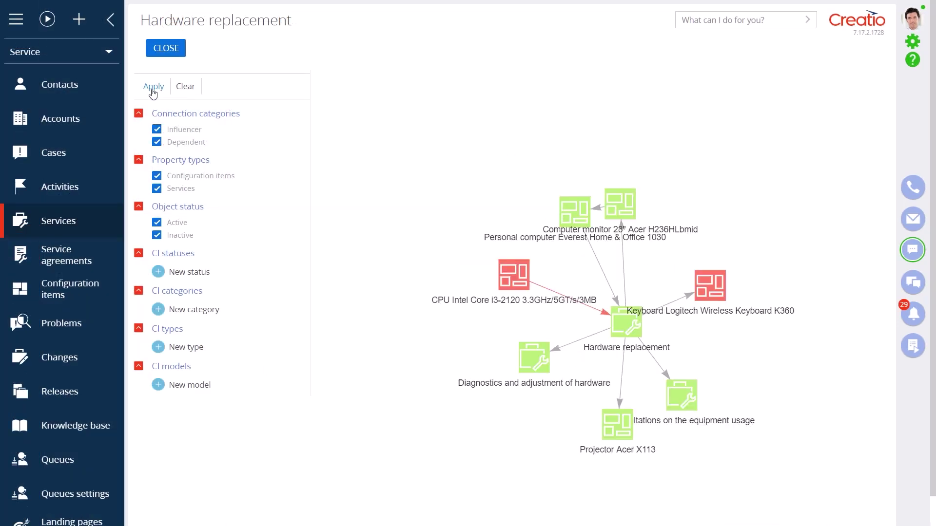
{"action": "left_click", "coordinate": [706, 290]}
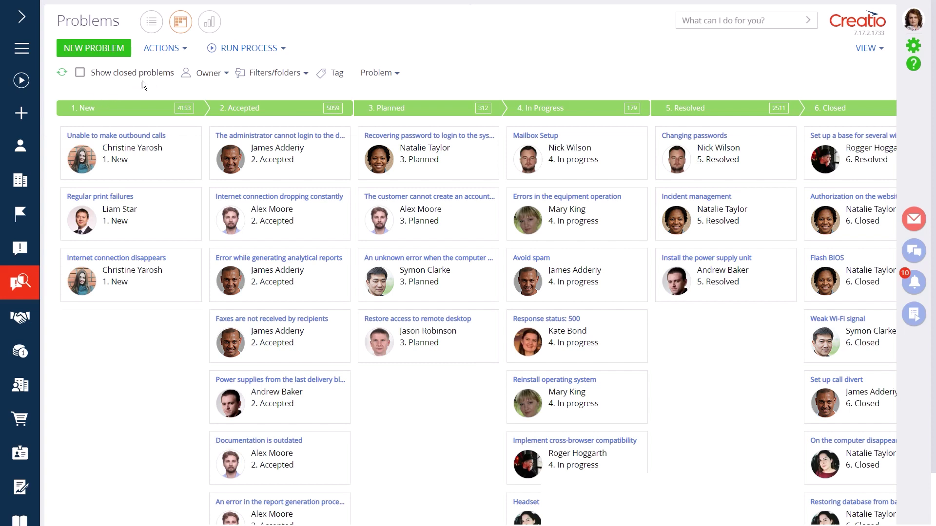
Switch the Problems section and then the Cases section to their analytics dashboards view
{"action": "left_click", "coordinate": [210, 22]}
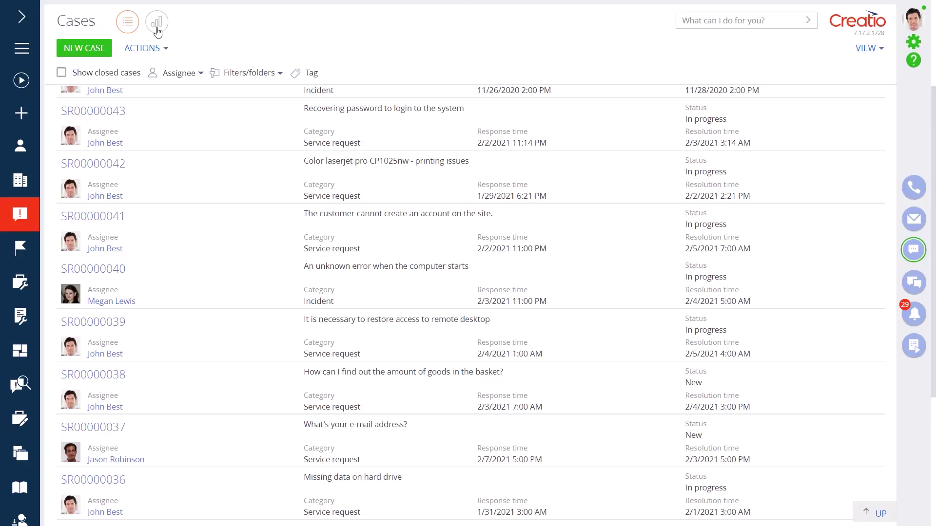
{"action": "left_click", "coordinate": [156, 23]}
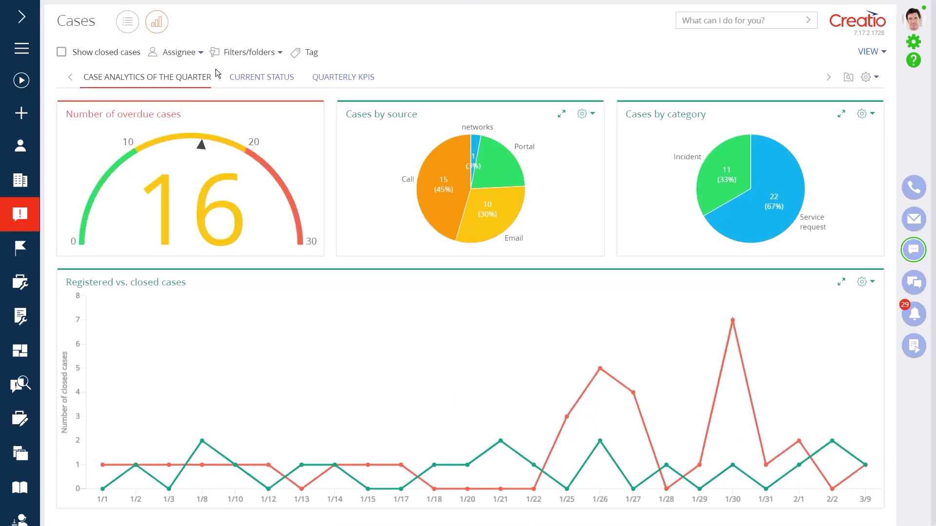
Add Overdue resolution = Yes to the overdue-cases gauge's OR group so it reads 27
{"action": "left_click", "coordinate": [249, 84]}
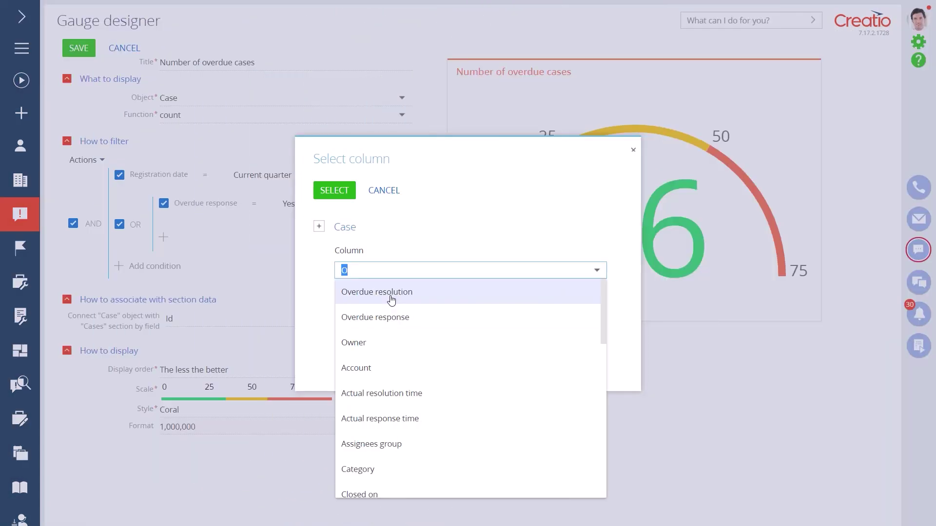
{"action": "left_click", "coordinate": [390, 294]}
{"action": "left_click", "coordinate": [344, 194]}
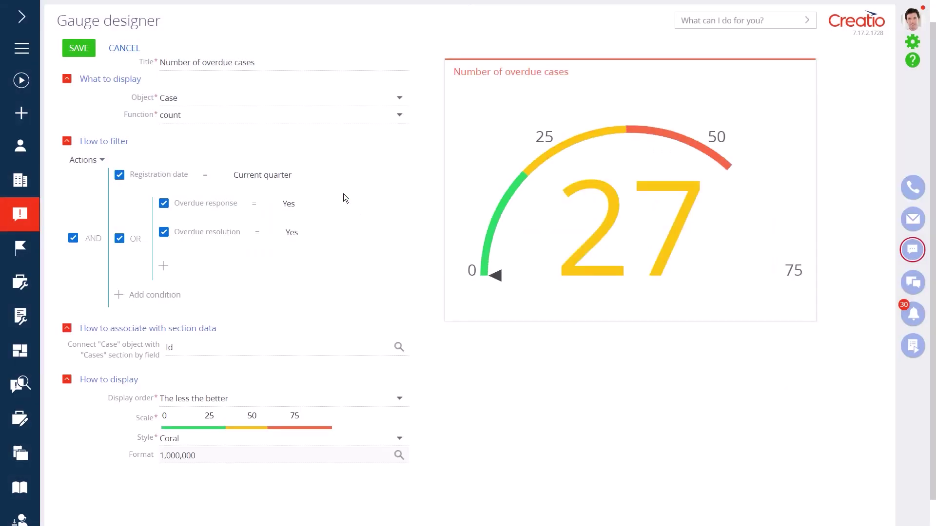